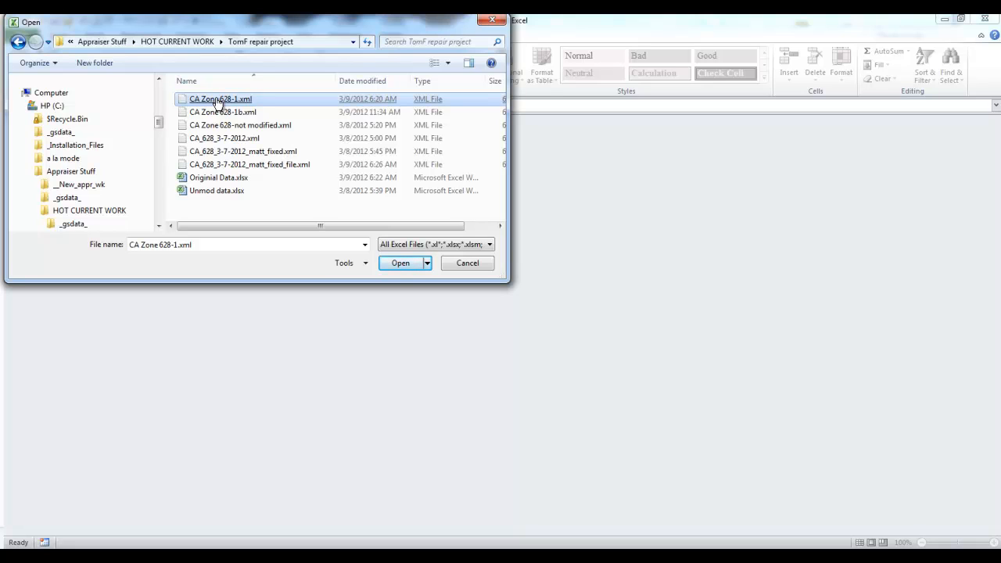
Step: Open the file CA Zone 628-1.xml as an XML table
click(397, 264)
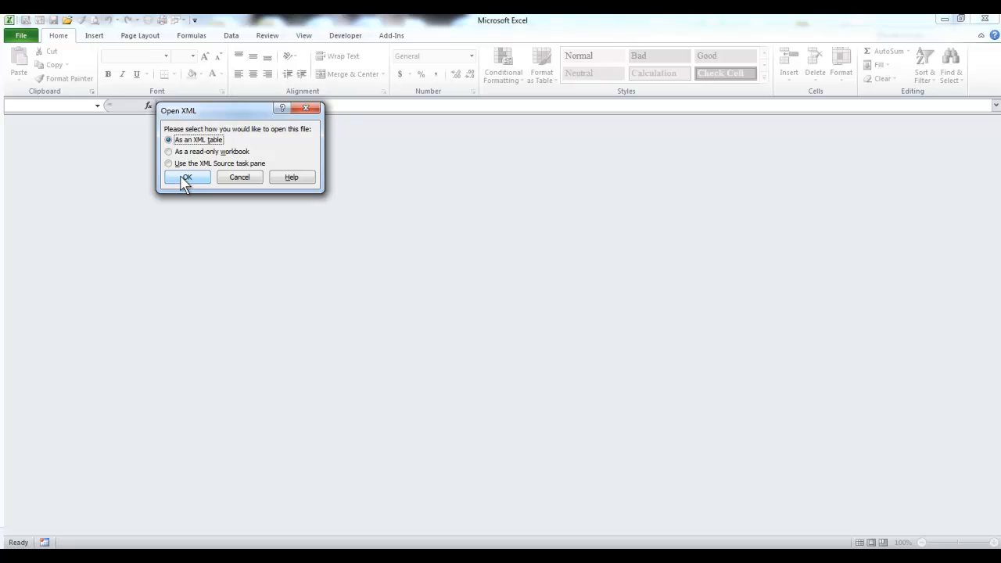
click(186, 180)
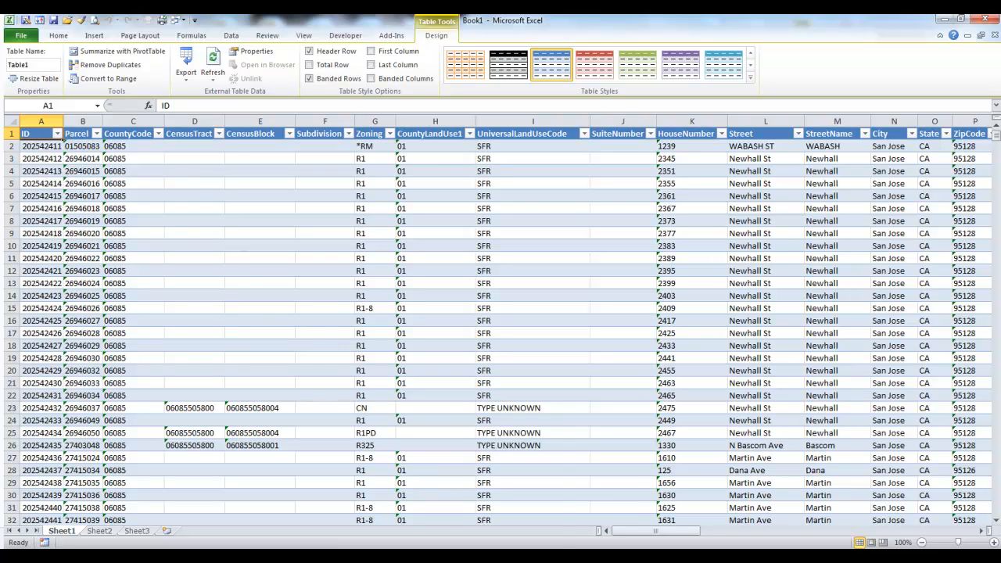
Step: Switch to the Real Estate Data Editor, check which file types the Other Input File accepts, and return to Excel
mouse_move(485, 557)
click(485, 500)
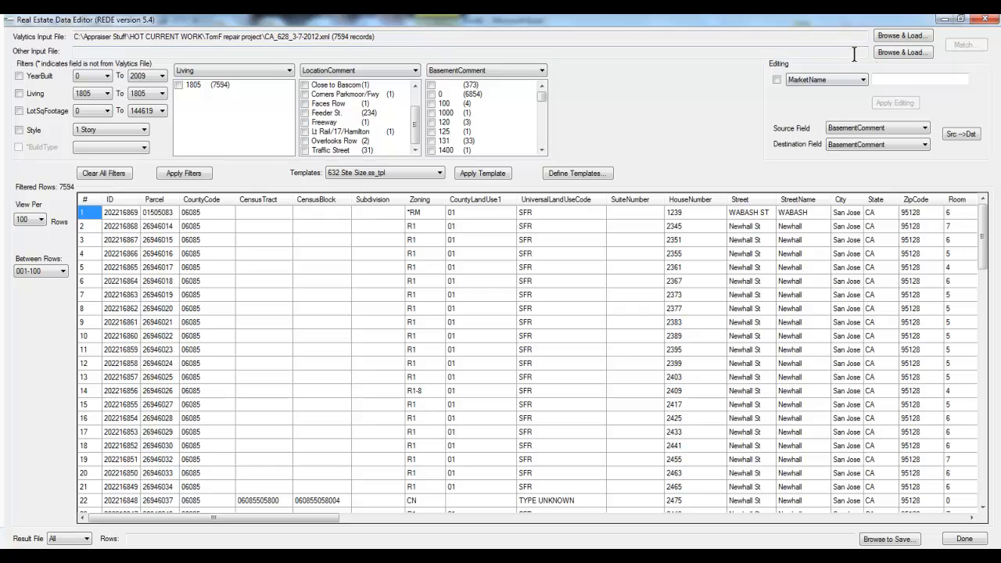
click(902, 52)
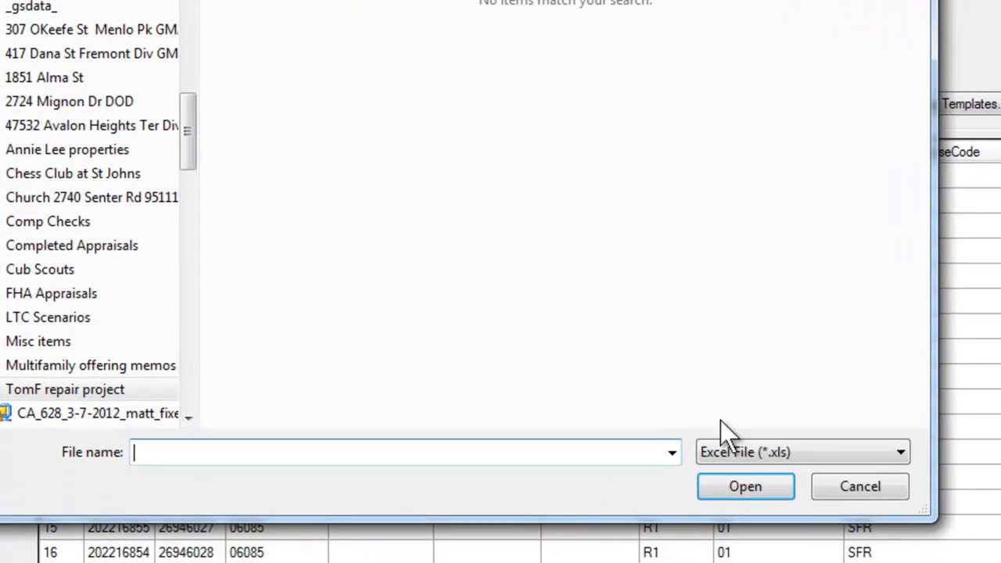
click(730, 448)
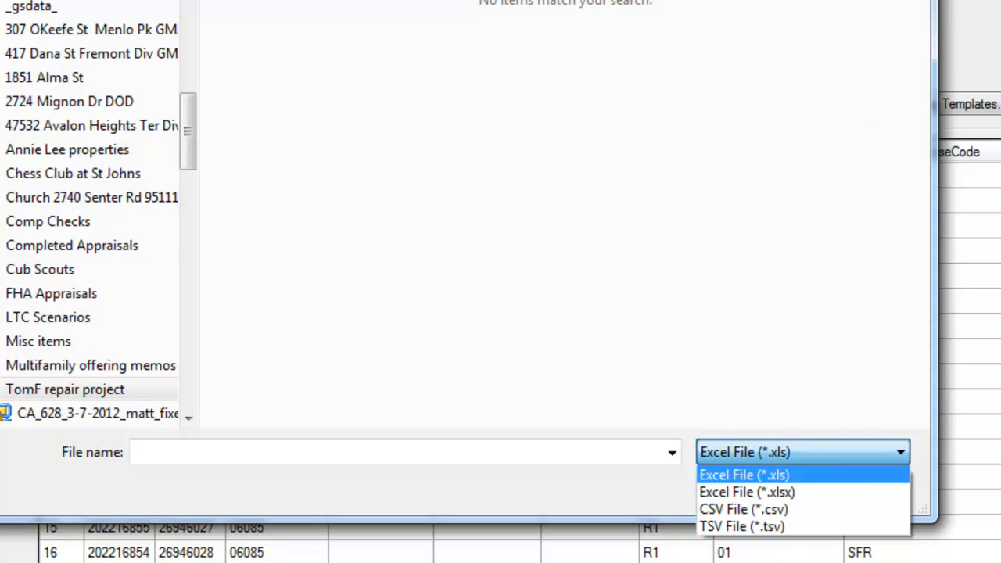
click(561, 36)
click(561, 36)
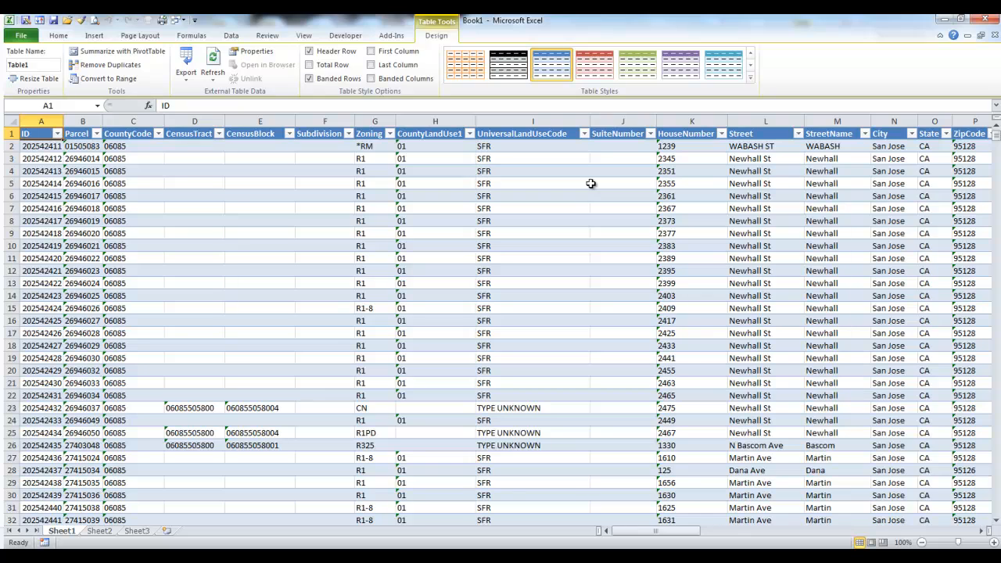
Step: Delete the columns from CountyCode through UniversalLandUseCode from the table
click(141, 118)
drag(141, 118, 576, 131)
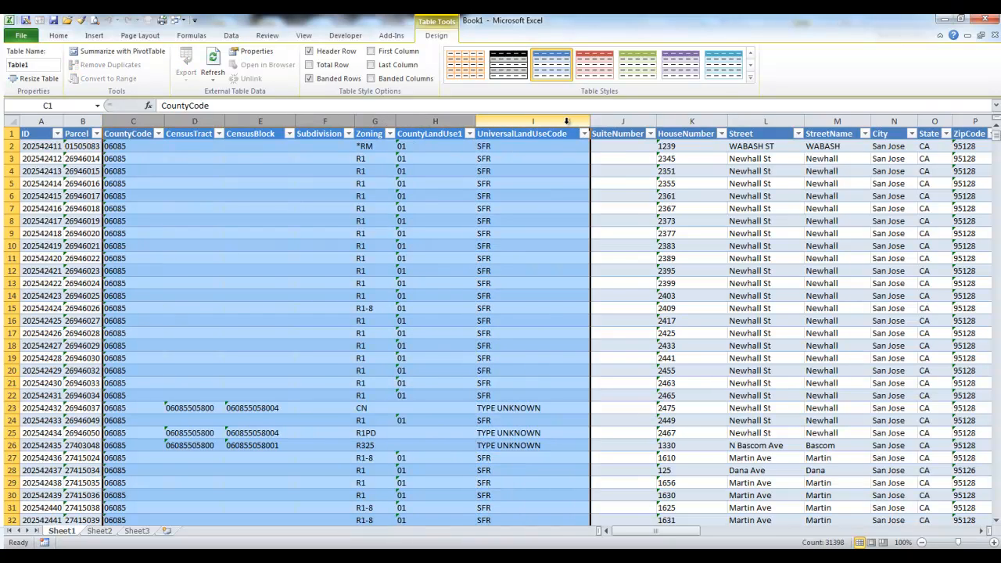
right_click(570, 133)
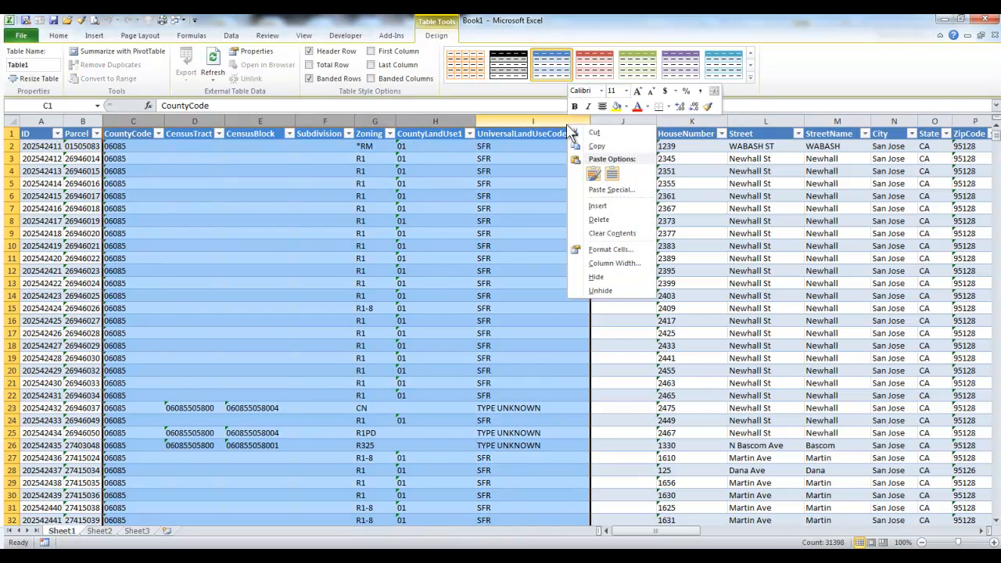
click(600, 220)
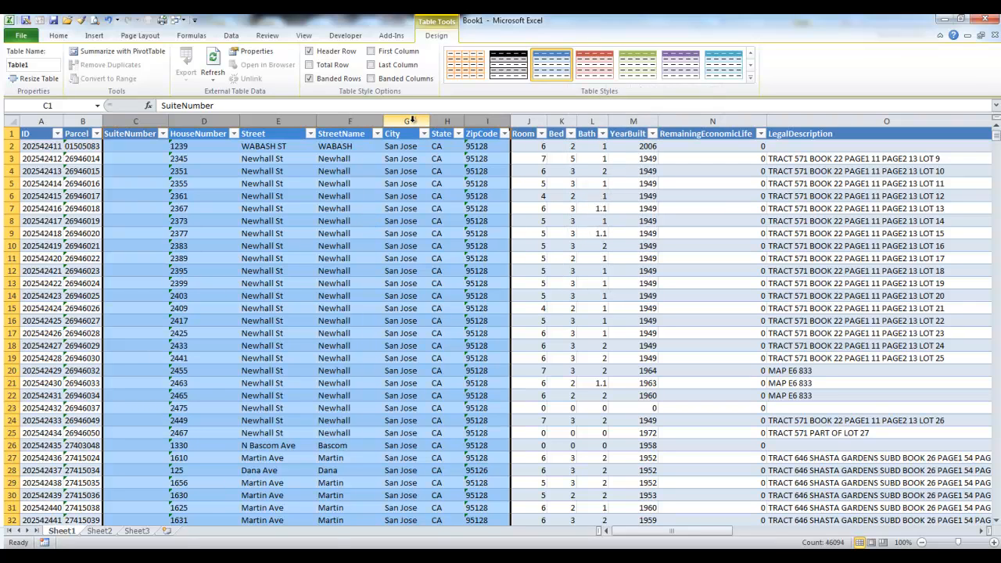
Step: Delete the columns from City through RemainingEconomicLife from the table
click(415, 119)
drag(415, 119, 516, 120)
drag(583, 124, 726, 123)
right_click(726, 123)
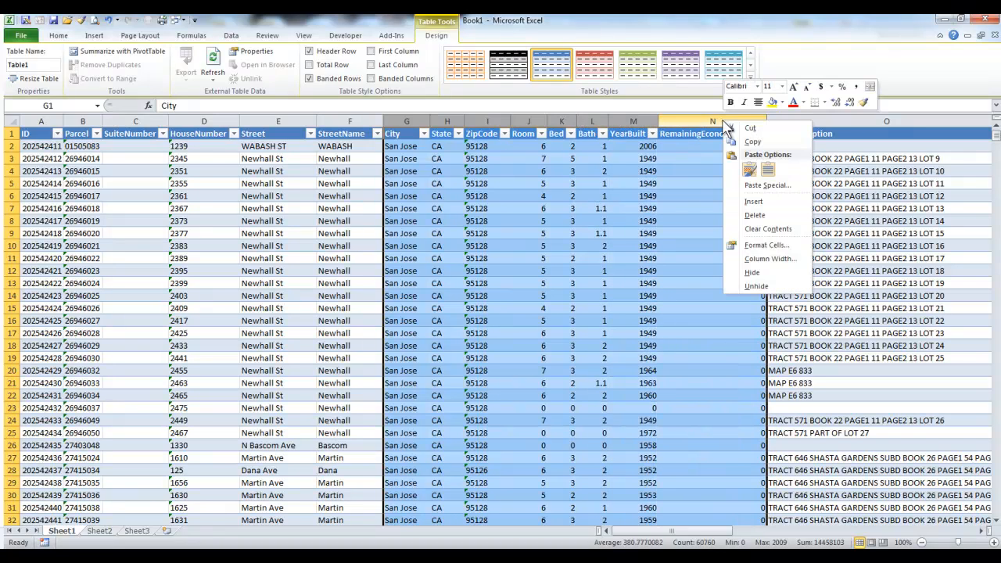
click(752, 142)
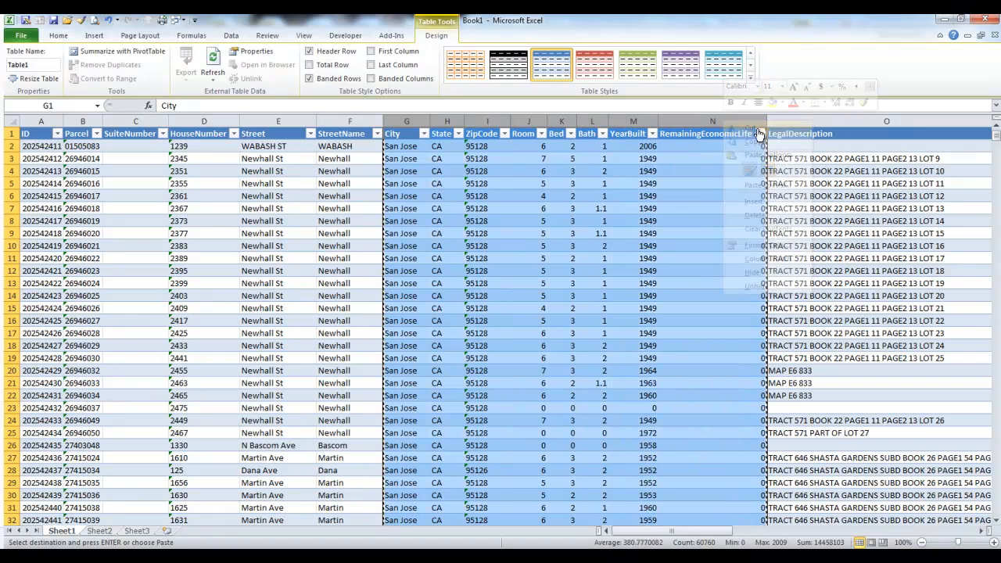
right_click(738, 121)
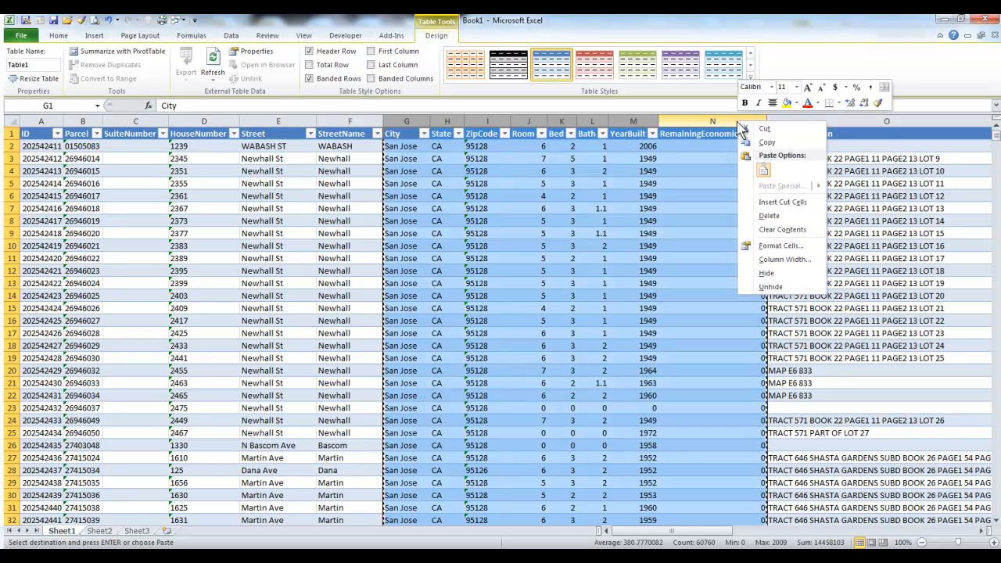
click(777, 215)
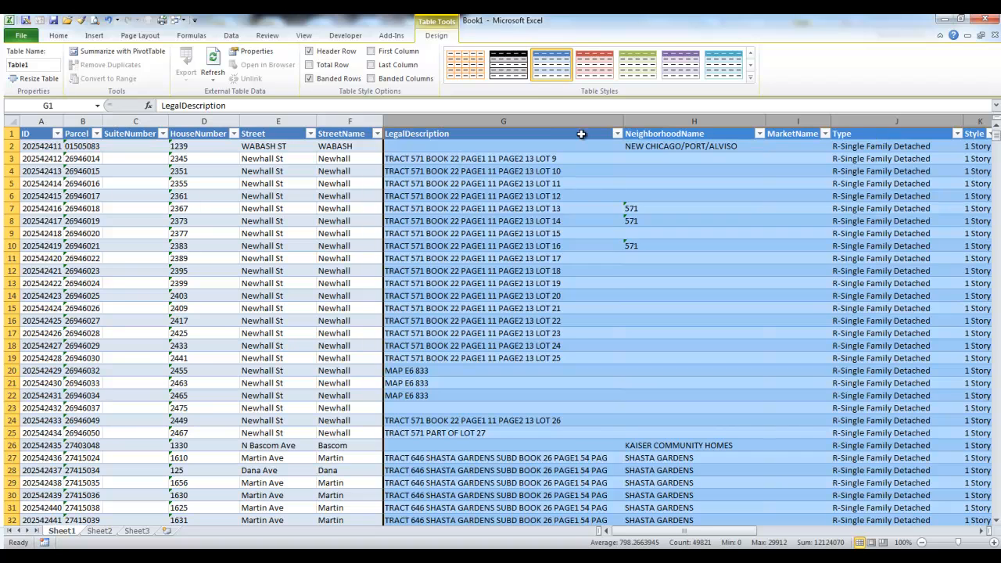
Step: Delete the columns from LegalDescription through SizeRange, keeping the Living column
click(532, 119)
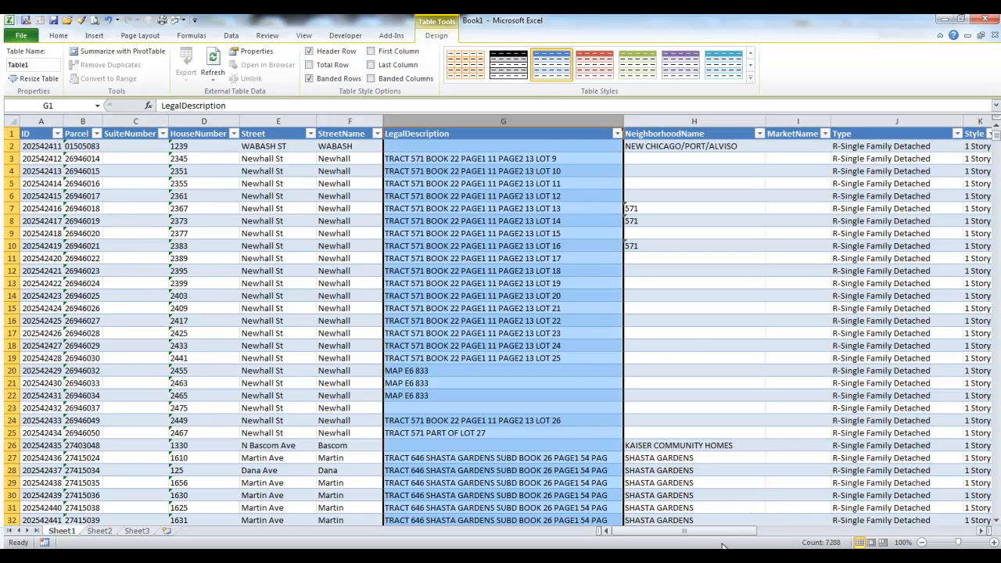
drag(726, 531, 758, 531)
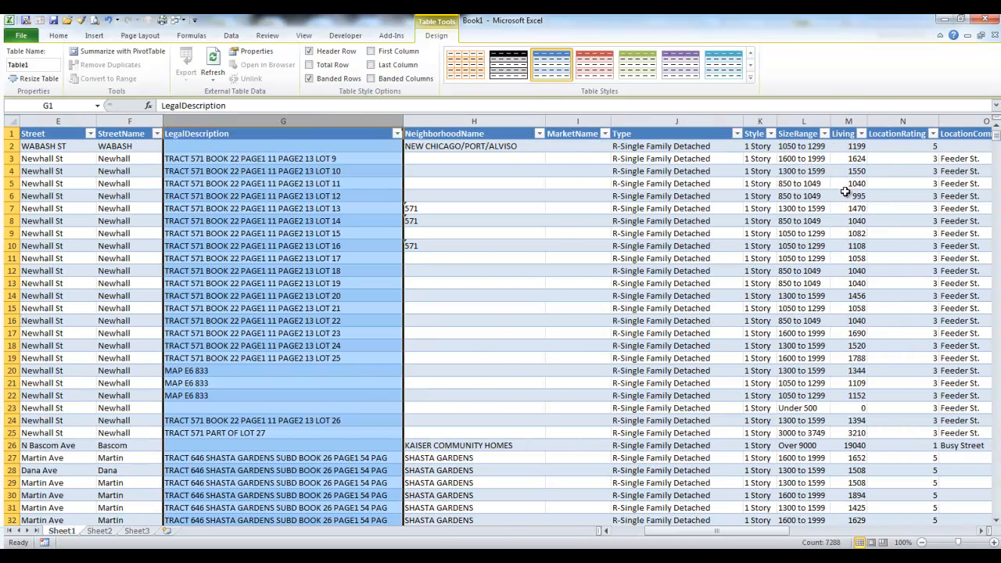
shift+click(806, 119)
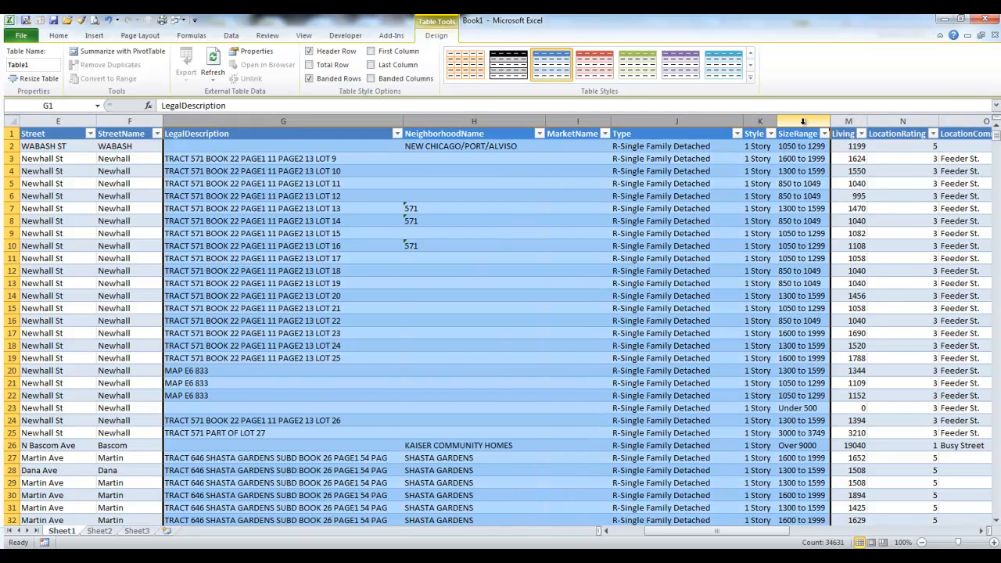
right_click(804, 121)
click(839, 221)
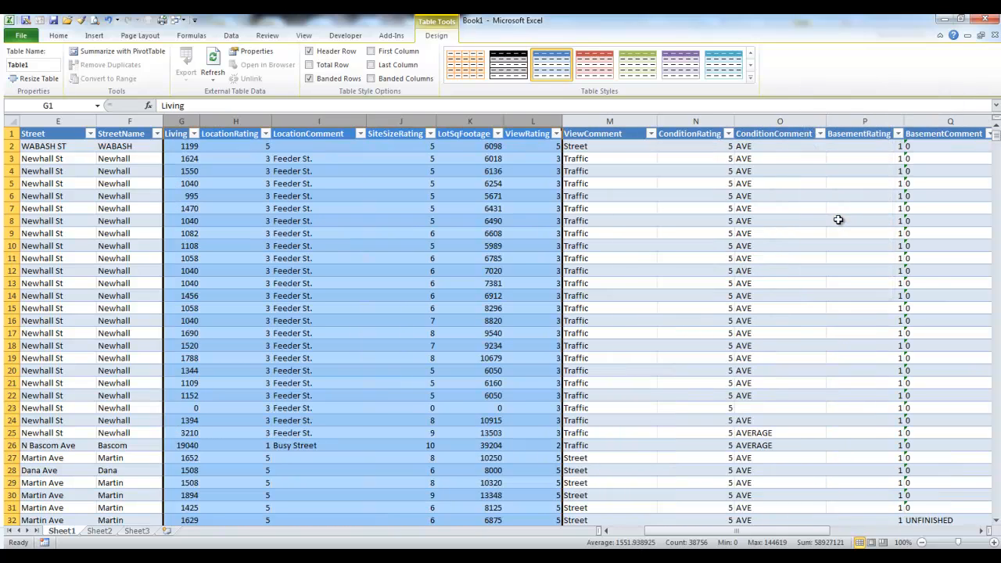
Step: Delete all columns after Living, from LocationRating through URL
click(235, 120)
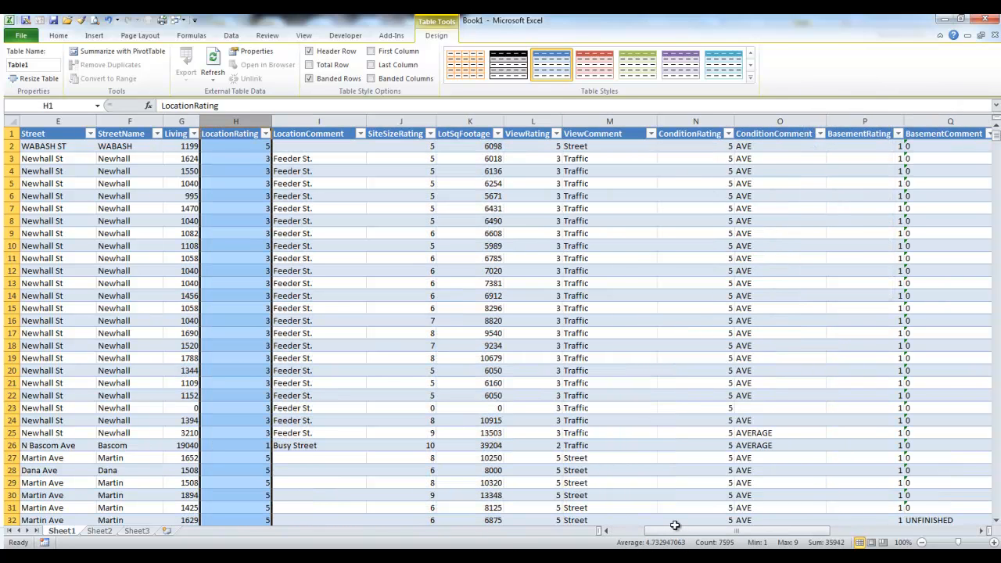
drag(677, 531, 817, 540)
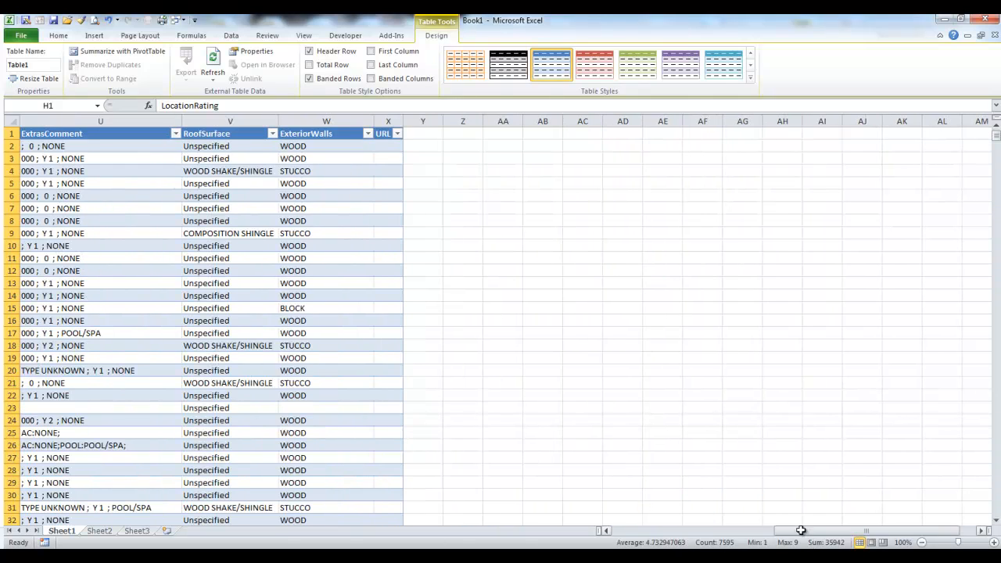
shift+click(381, 125)
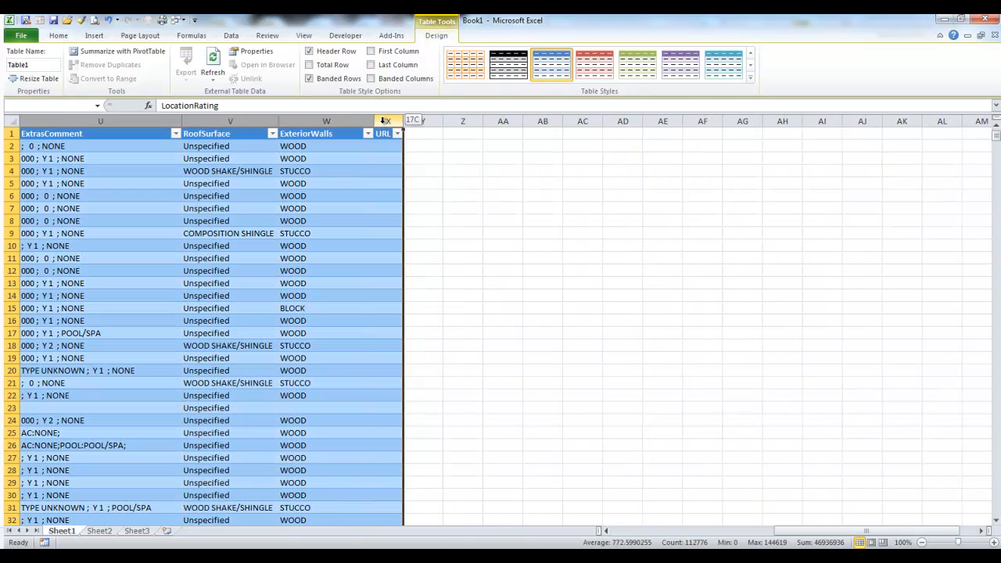
right_click(342, 119)
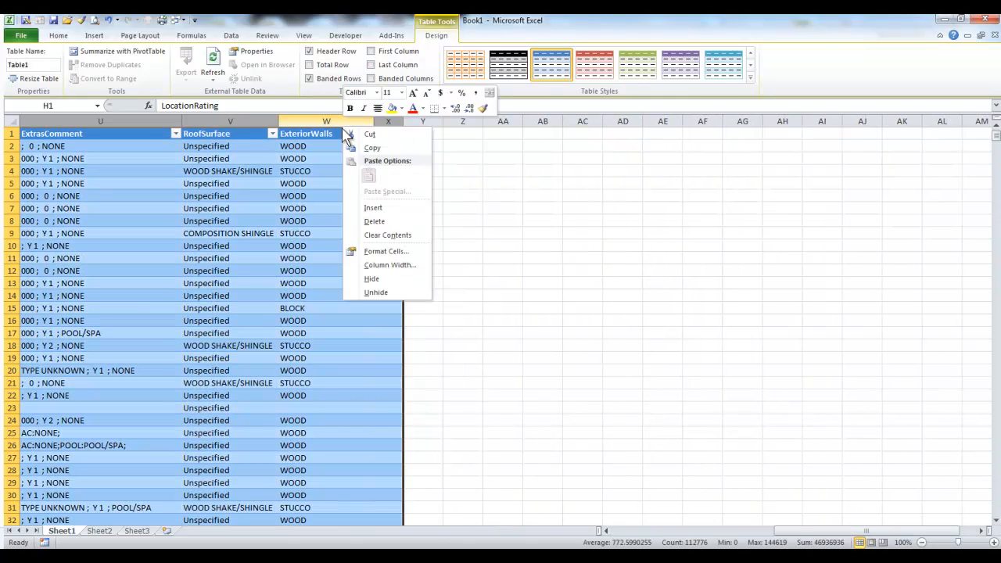
click(364, 223)
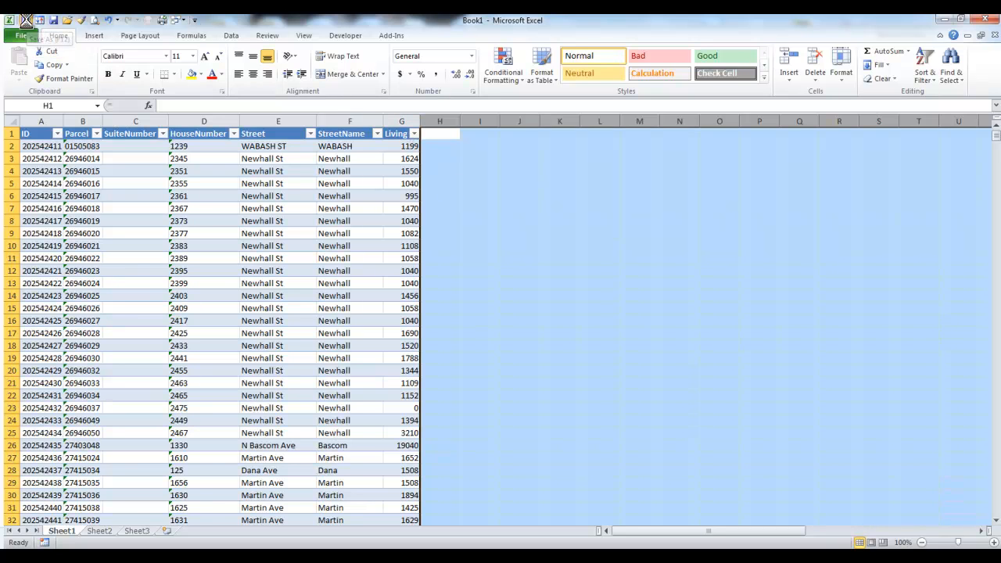
Step: Save the workbook as "good data" in Excel Workbook (*.xlsx) format in the repair project folder
click(26, 20)
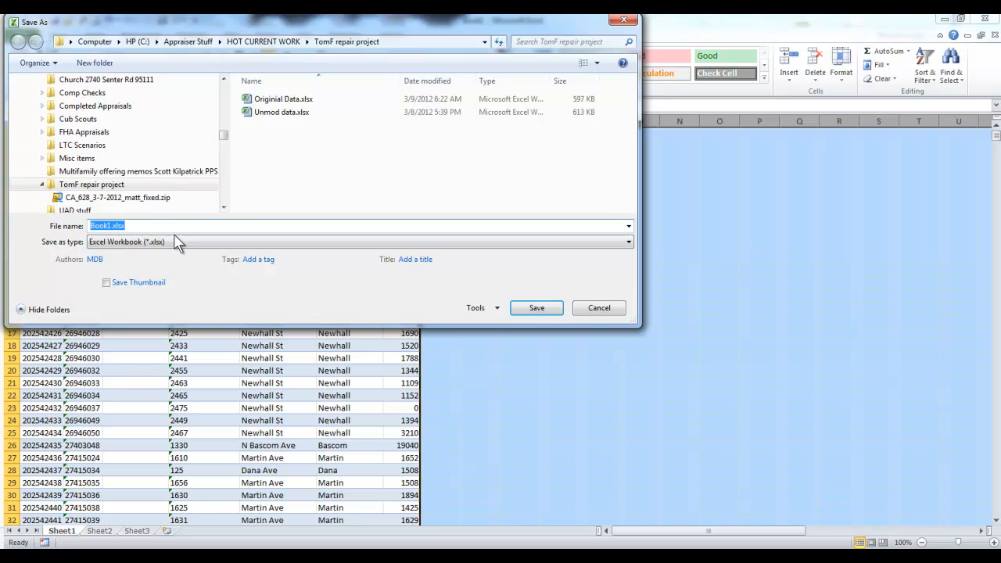
click(156, 245)
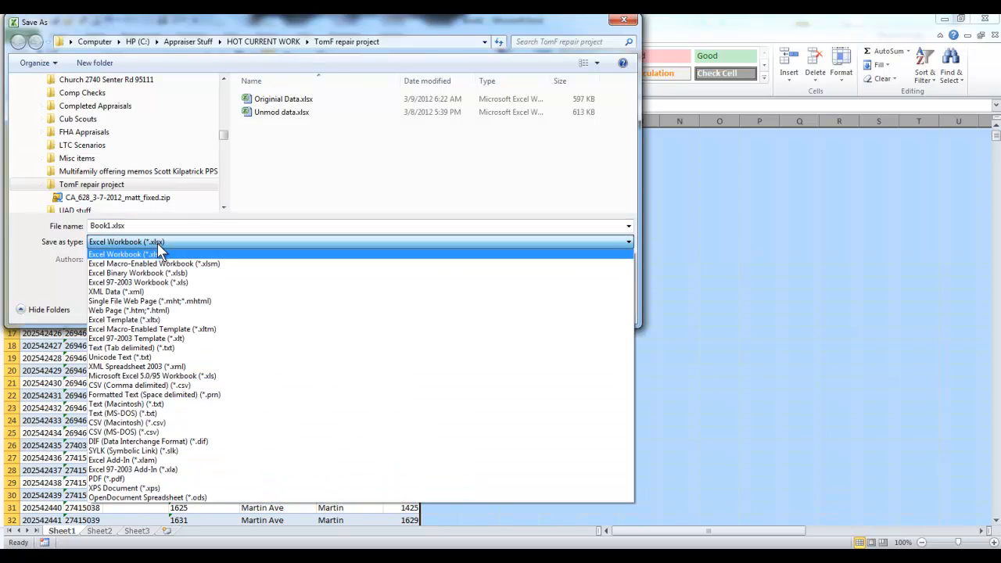
click(163, 227)
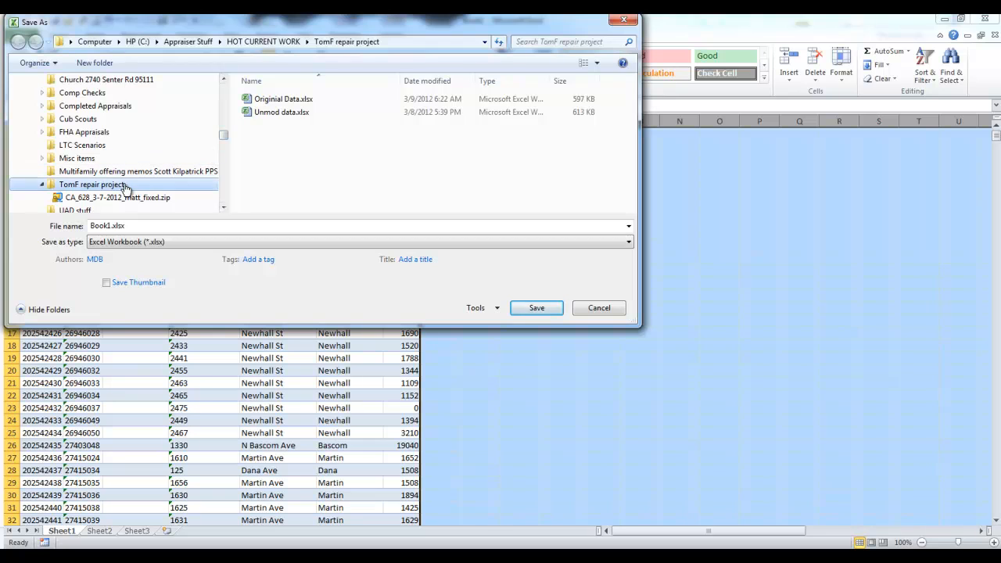
double_click(107, 225)
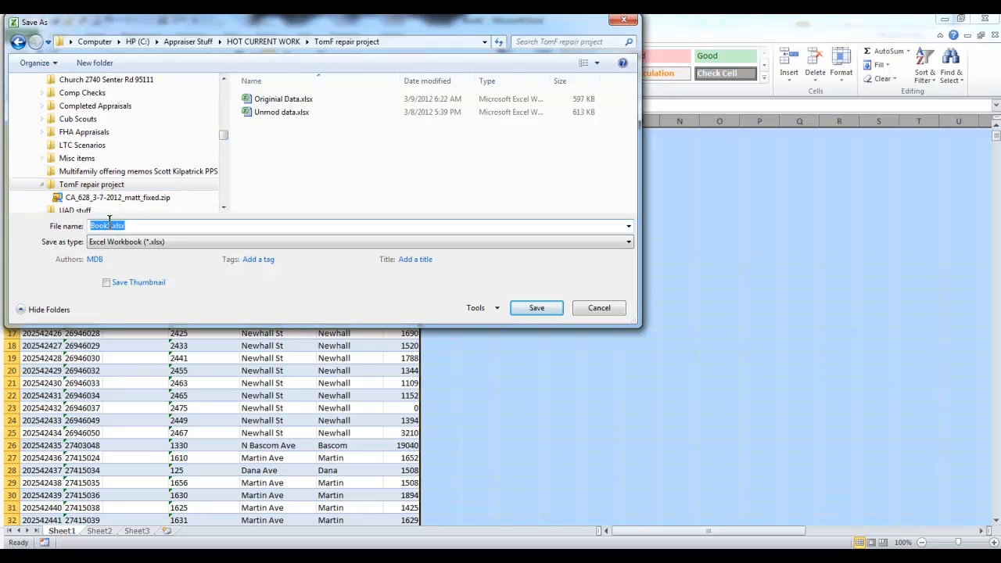
click(108, 226)
text(good data)
key(Return)
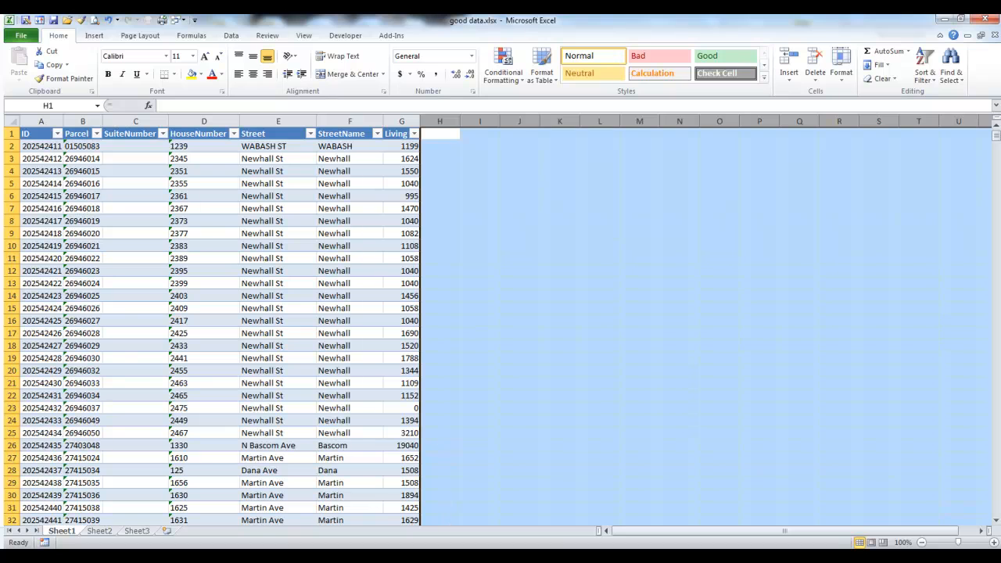
Step: Switch to the Real Estate Data Editor and load good data.xlsx as the Other Input File
click(485, 557)
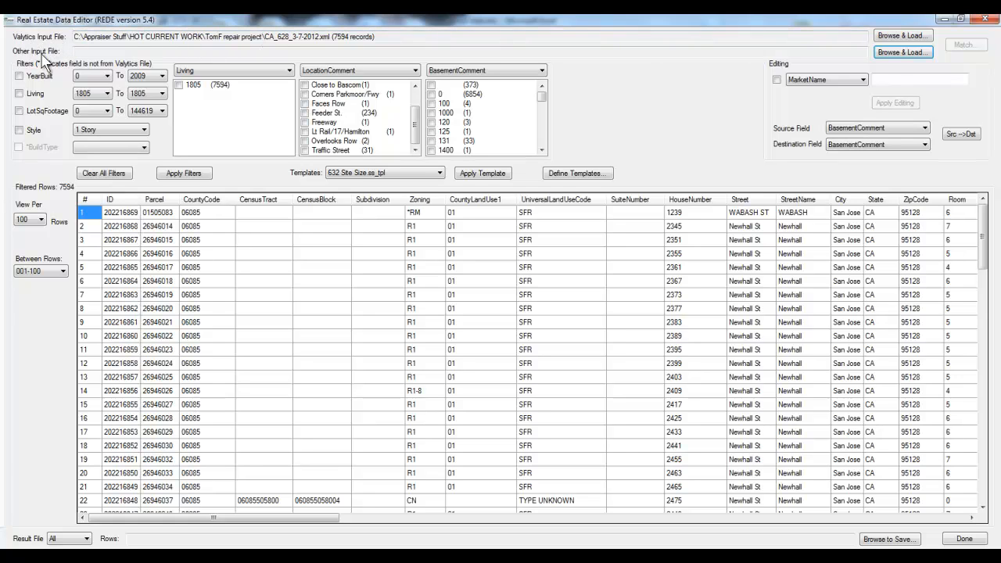
click(902, 52)
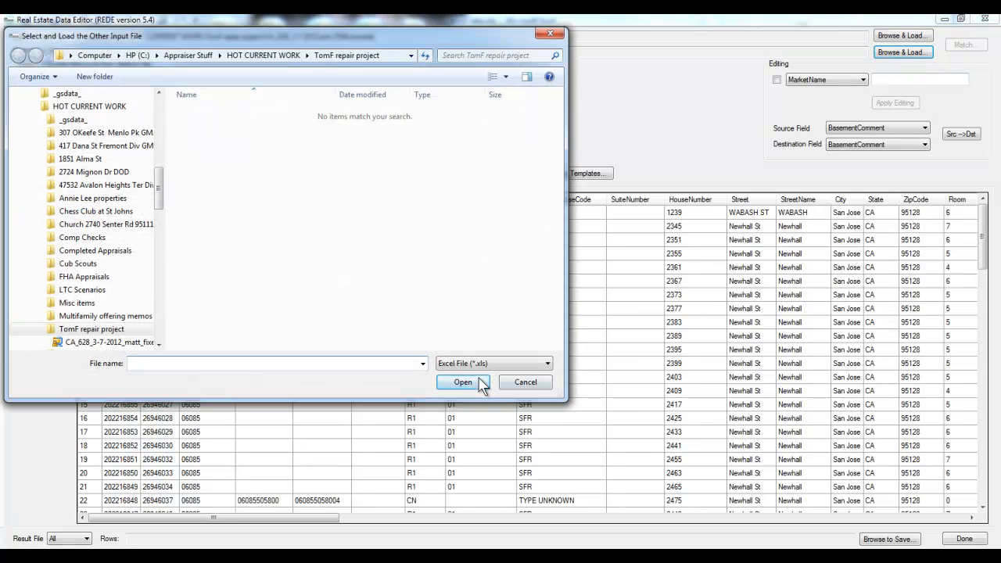
click(471, 368)
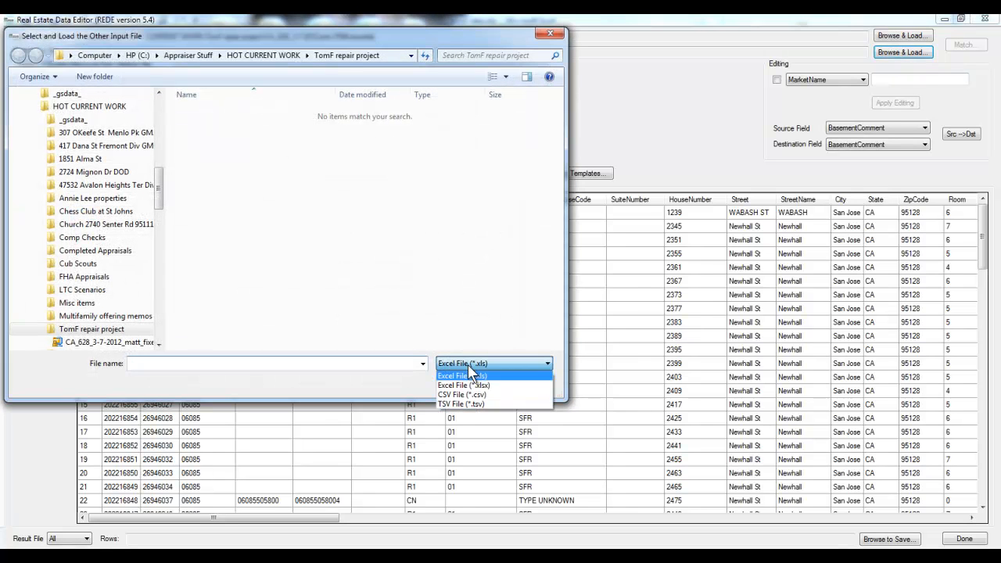
click(490, 385)
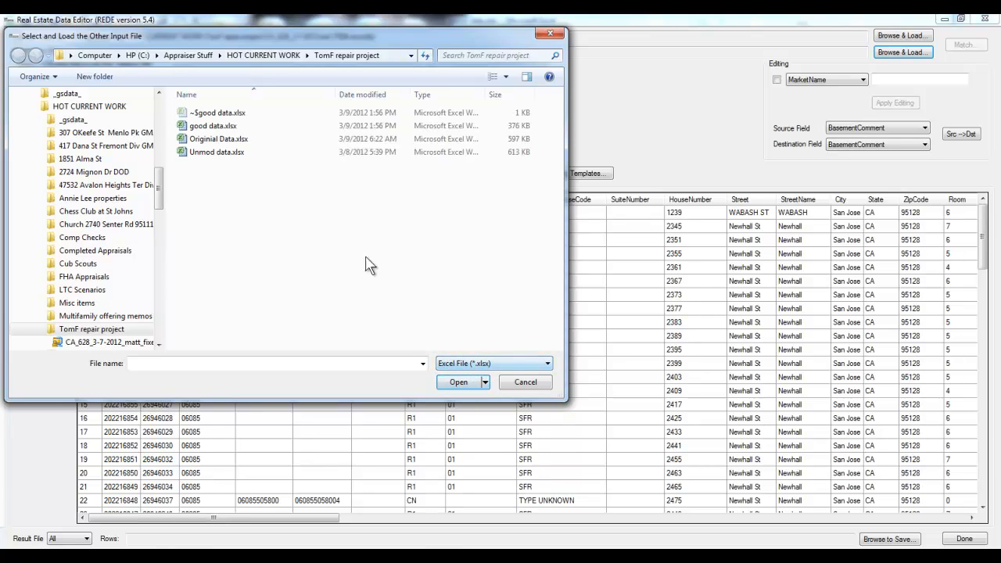
click(223, 128)
double_click(223, 127)
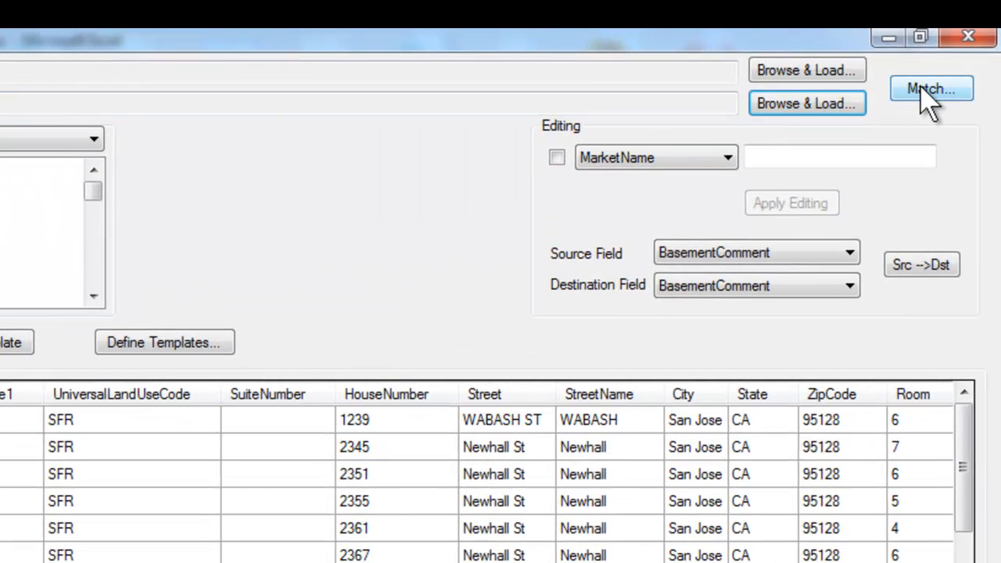
Step: Match the Valytics file to the other file on HouseNumber and Street, checking a few sample Valytics records before accepting
click(922, 89)
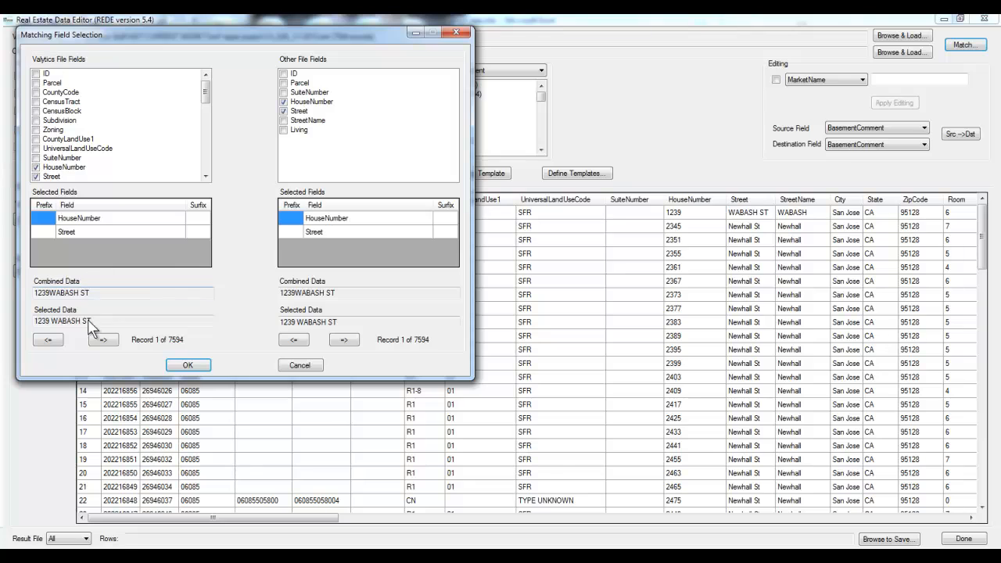
click(102, 341)
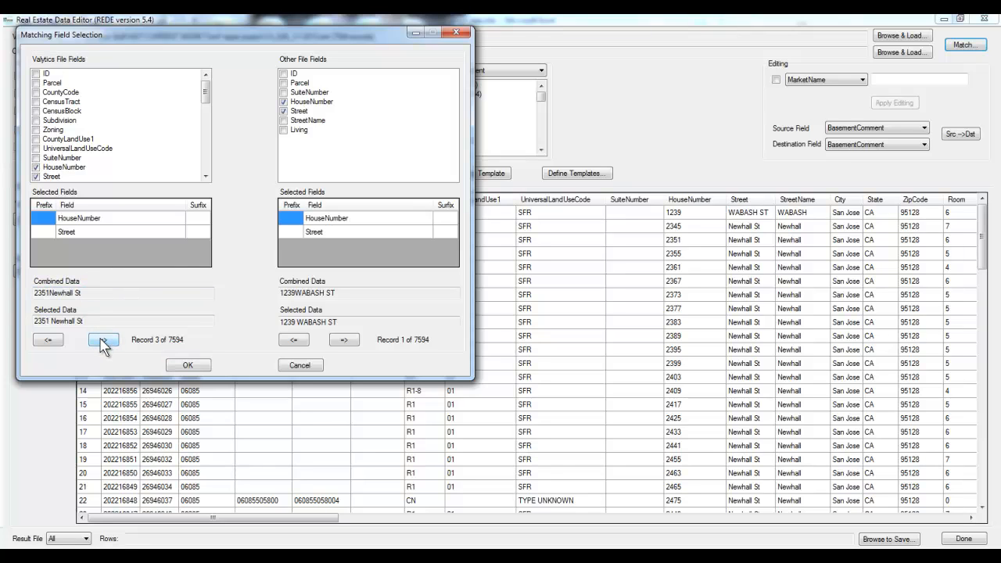
click(48, 341)
click(48, 341)
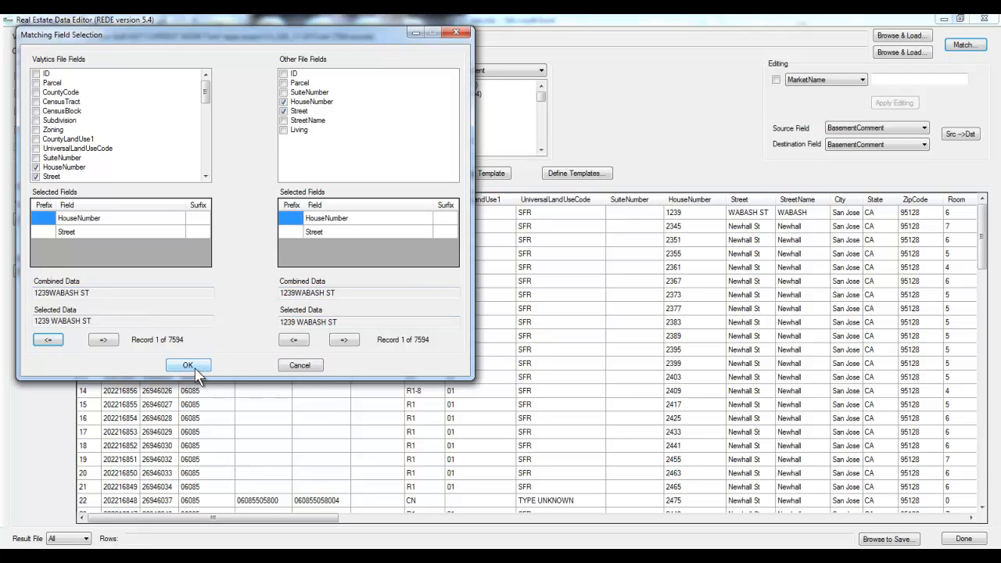
click(195, 373)
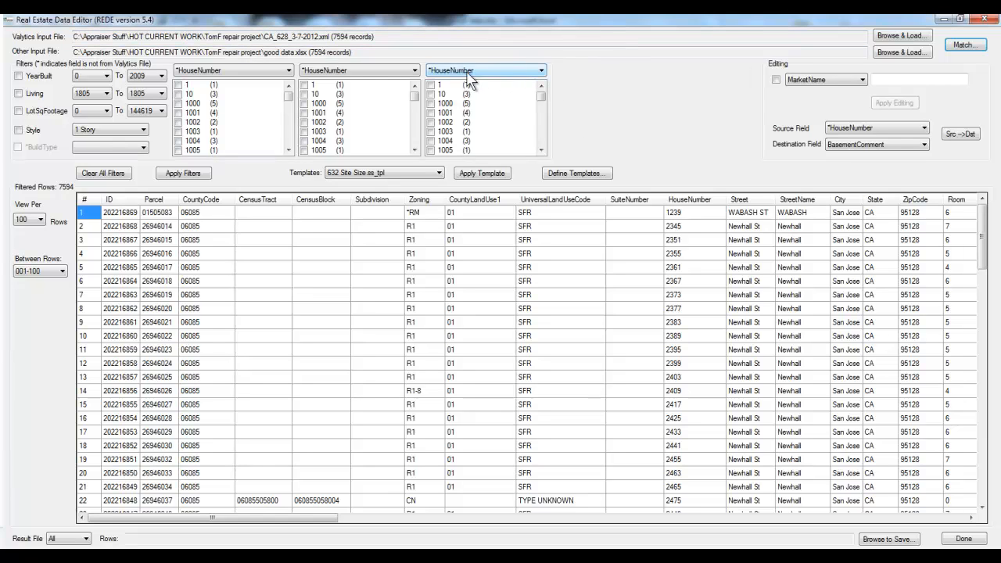
click(437, 70)
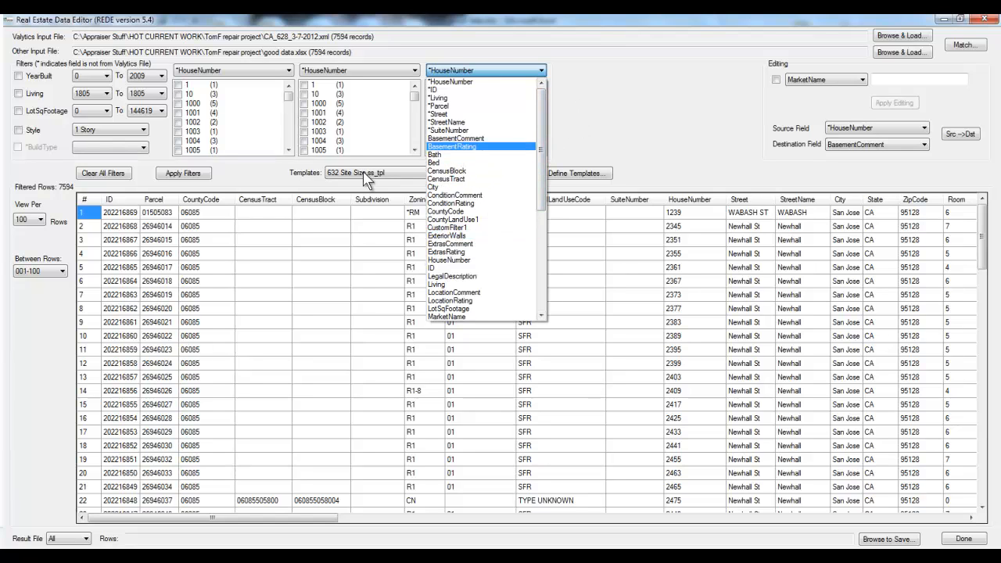
click(613, 133)
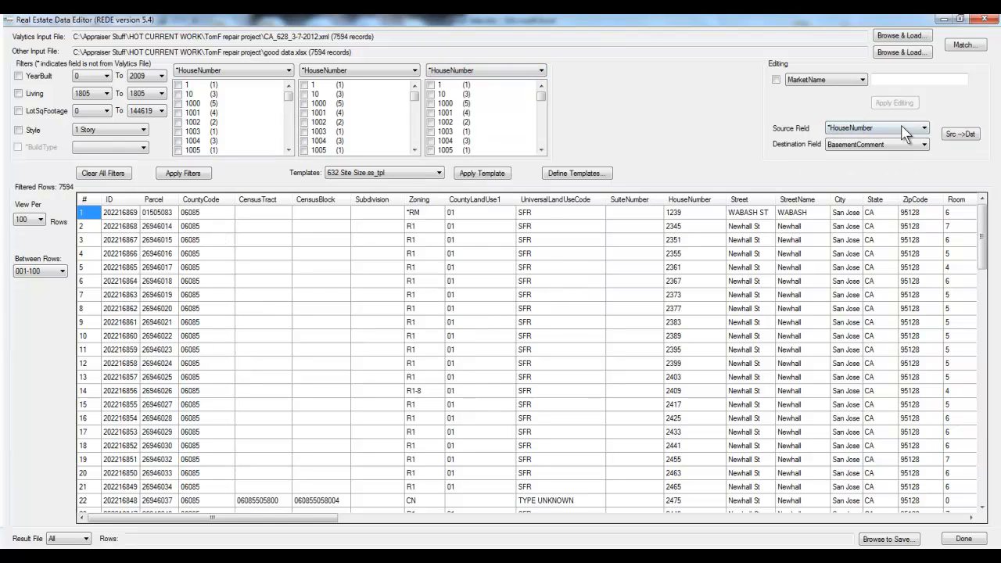
Step: Set the Source Field to *Living and the Destination Field to Living
click(845, 149)
click(896, 128)
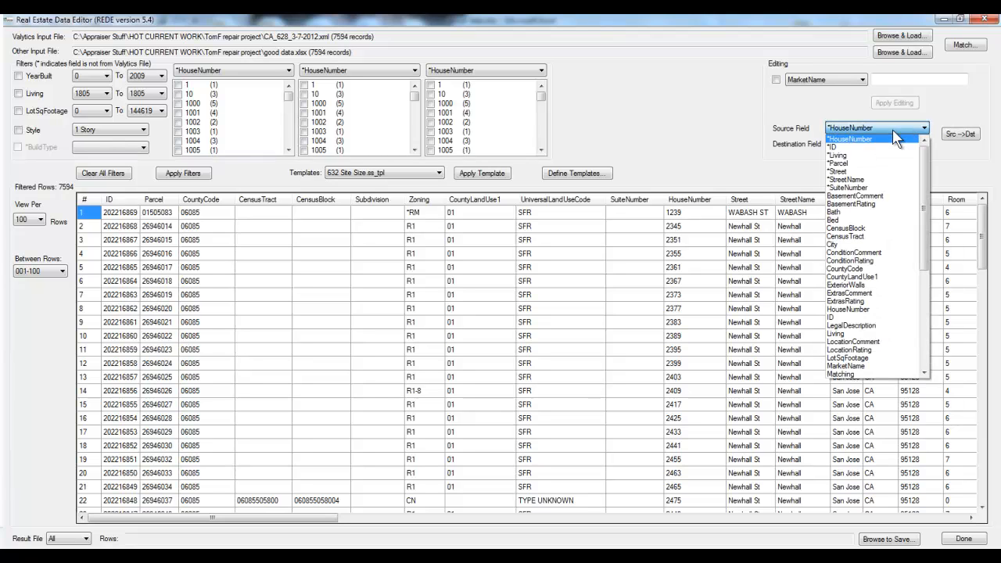
click(841, 156)
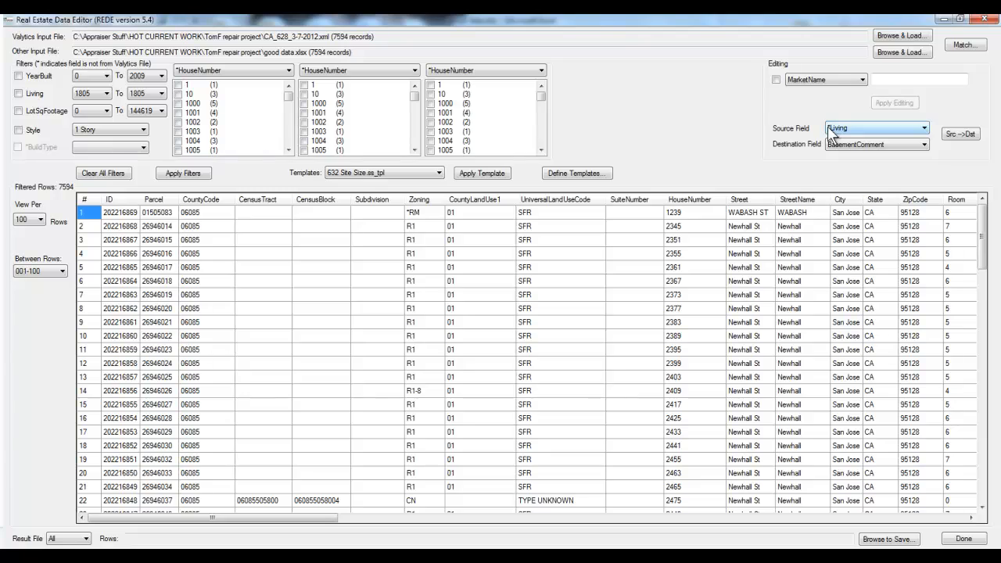
click(297, 53)
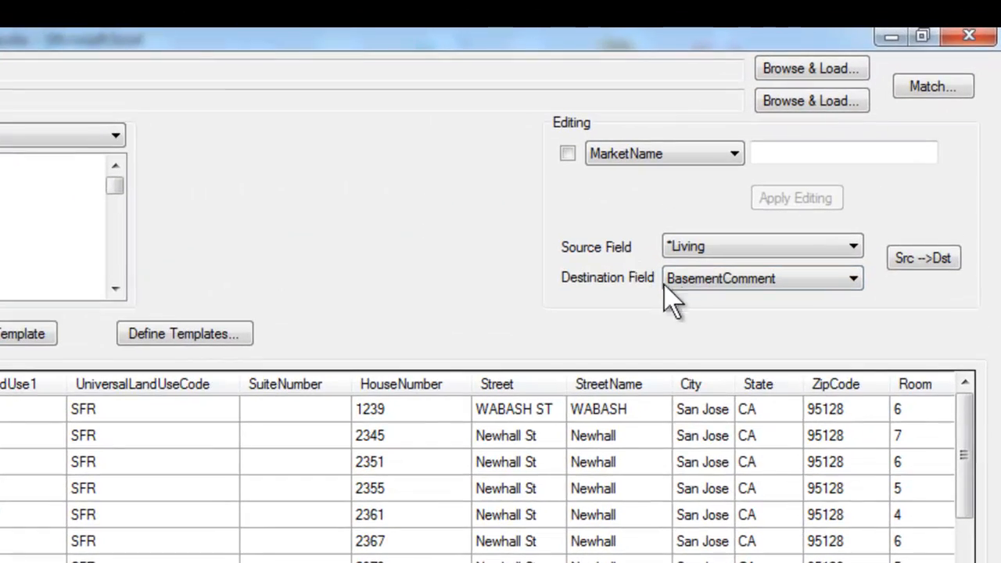
click(671, 280)
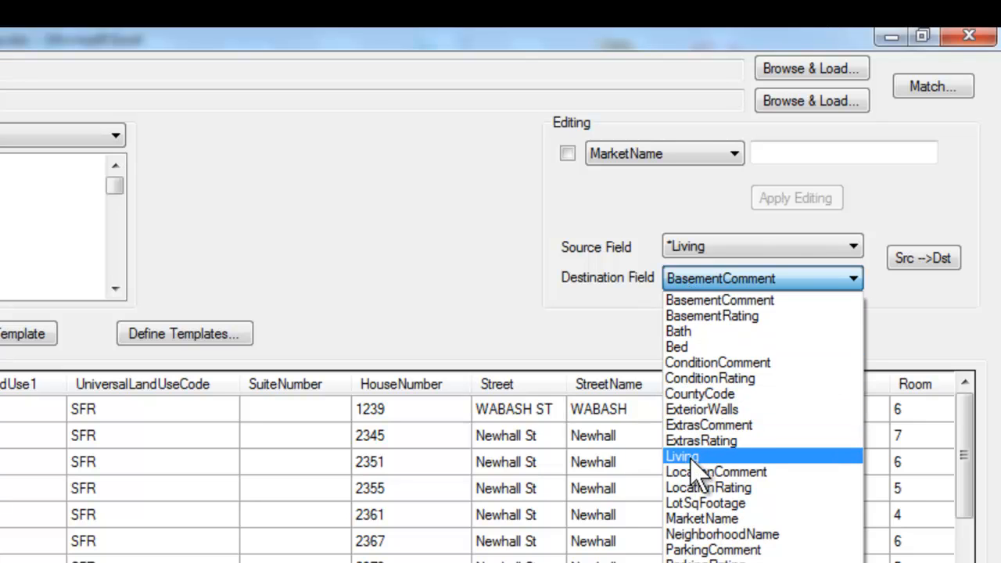
click(692, 457)
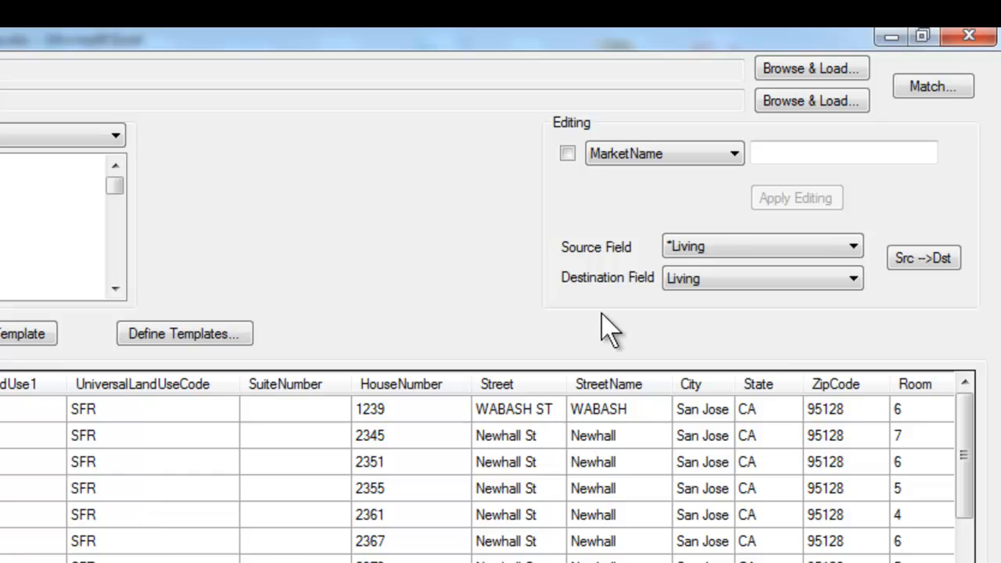
Step: Transfer the *Living values into the Living field for all records, bringing the Living column into view
click(934, 263)
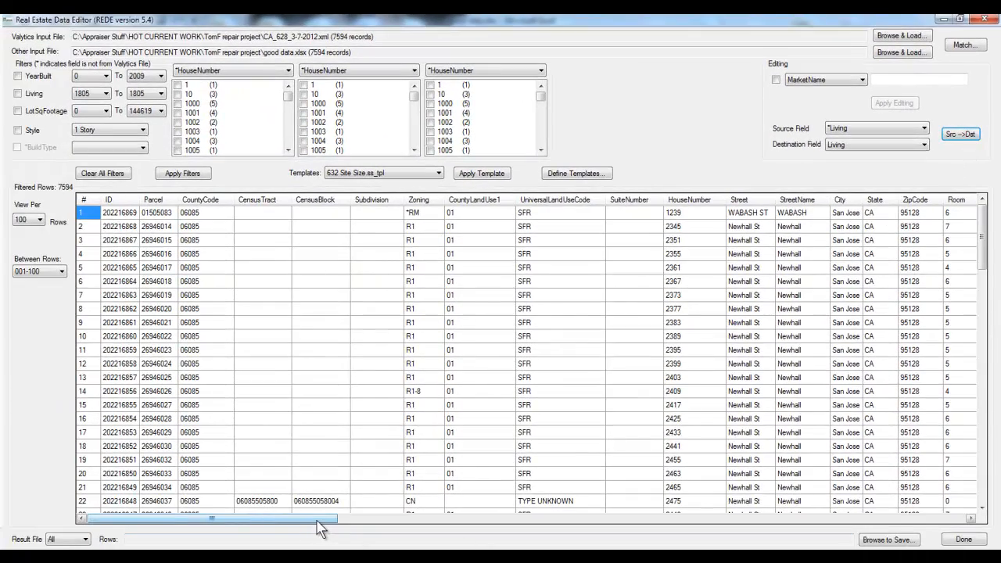
drag(323, 520, 663, 526)
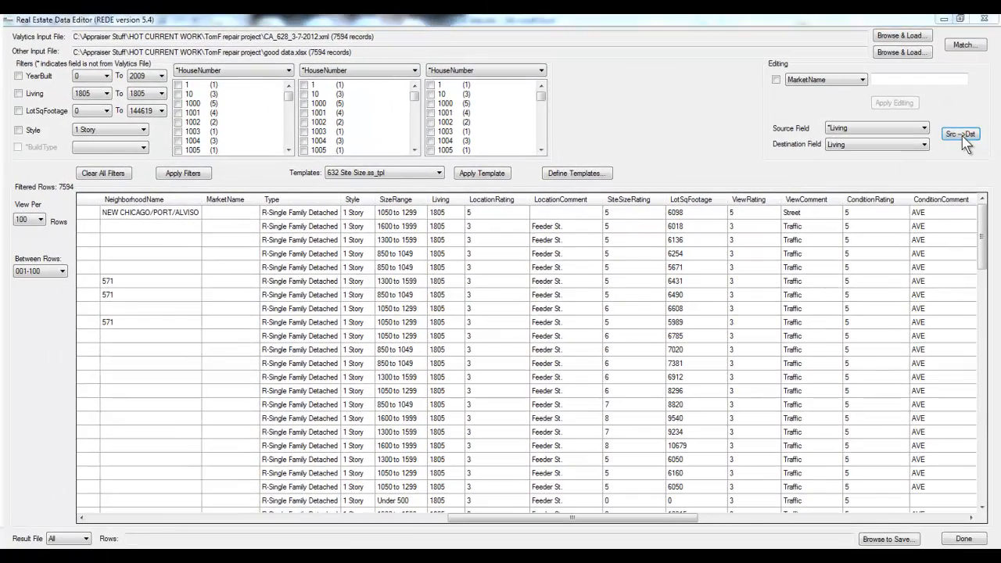
click(962, 134)
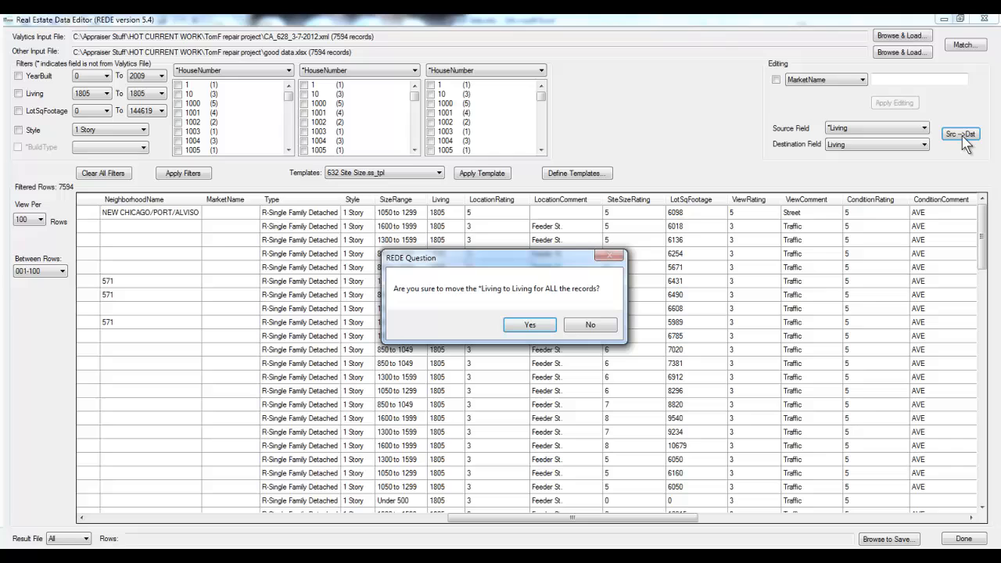
click(548, 330)
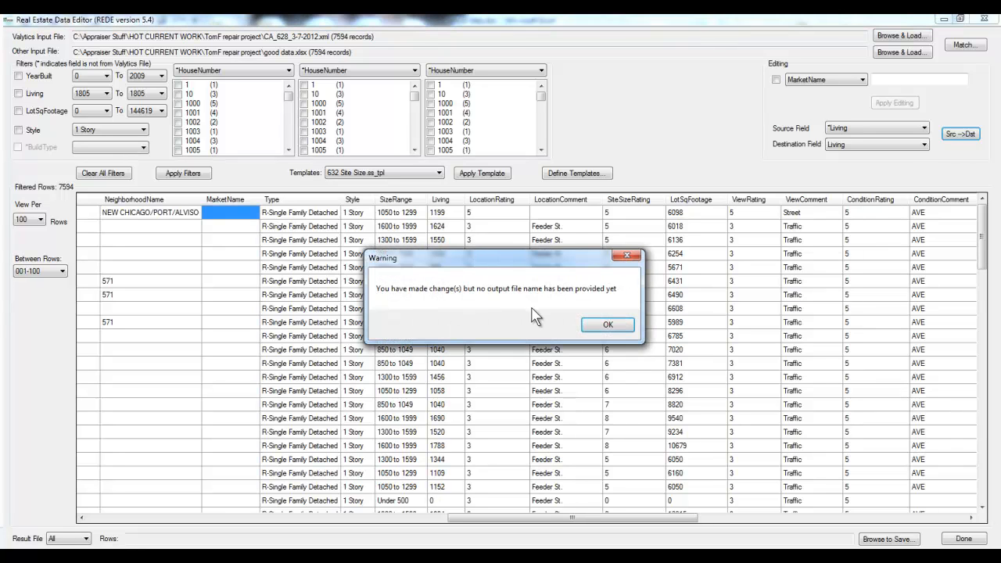
Step: Acknowledge the output file warning and open the repair project folder under HOT CURRENT WORK as the save location
drag(632, 185, 657, 111)
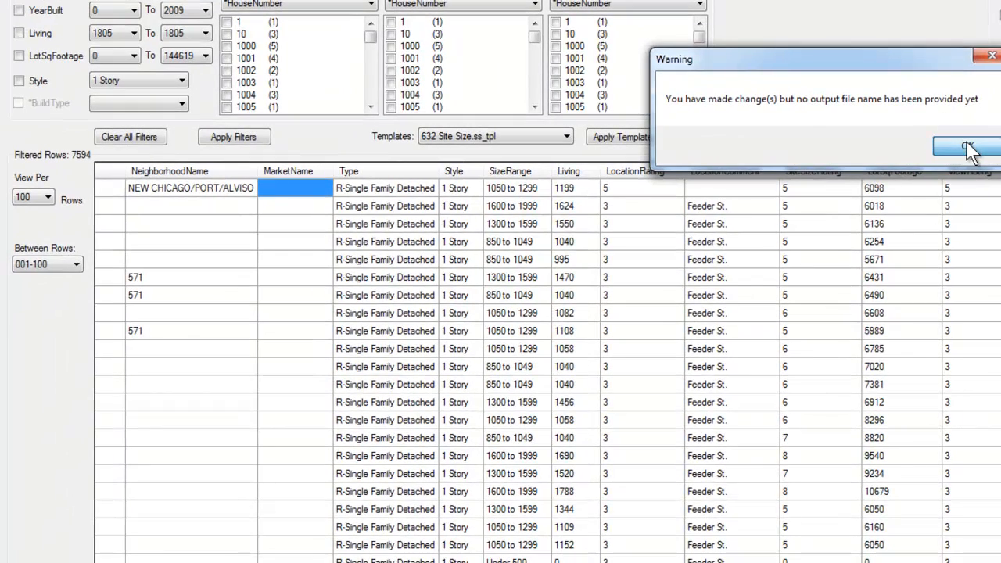
click(968, 150)
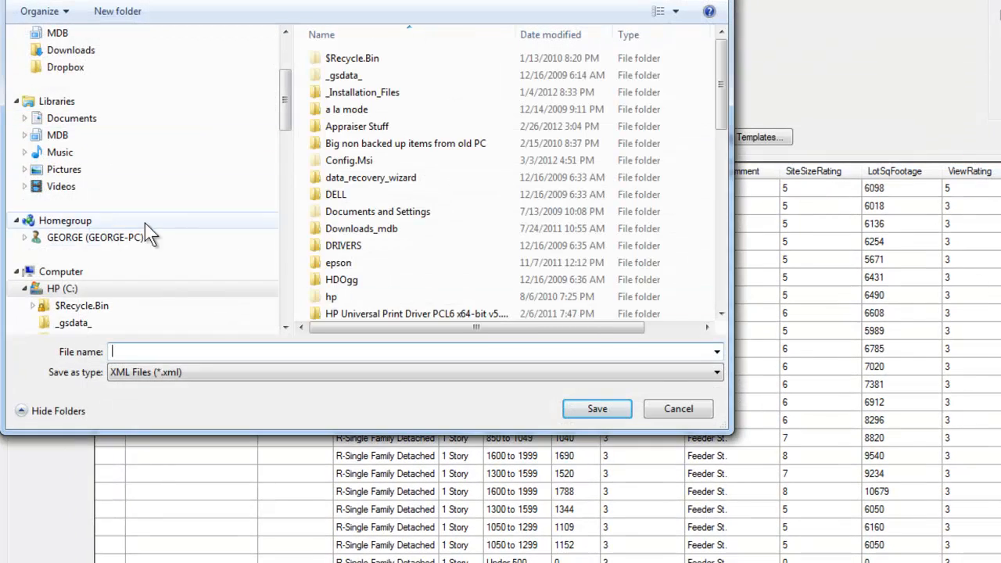
drag(281, 123, 284, 73)
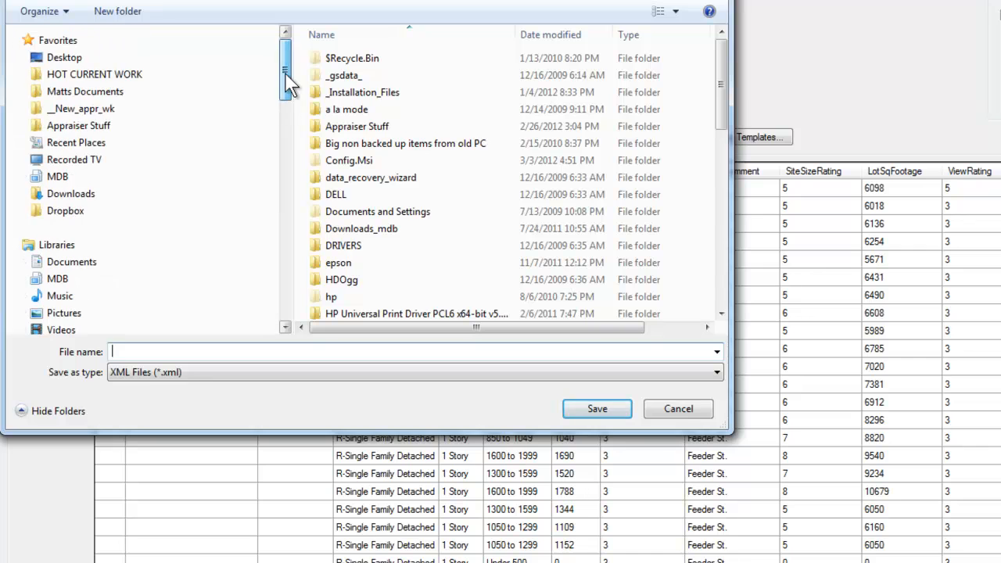
click(128, 79)
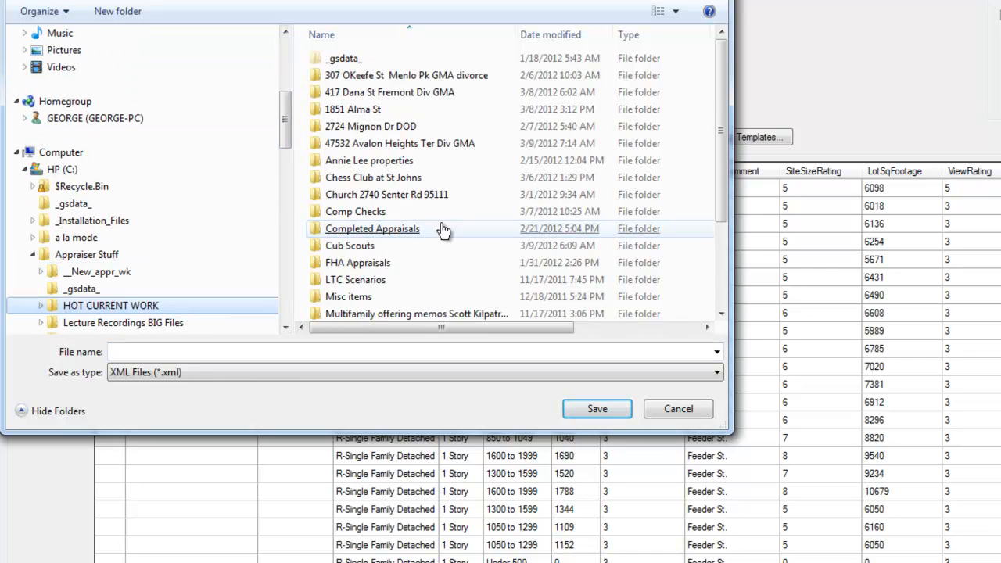
click(716, 292)
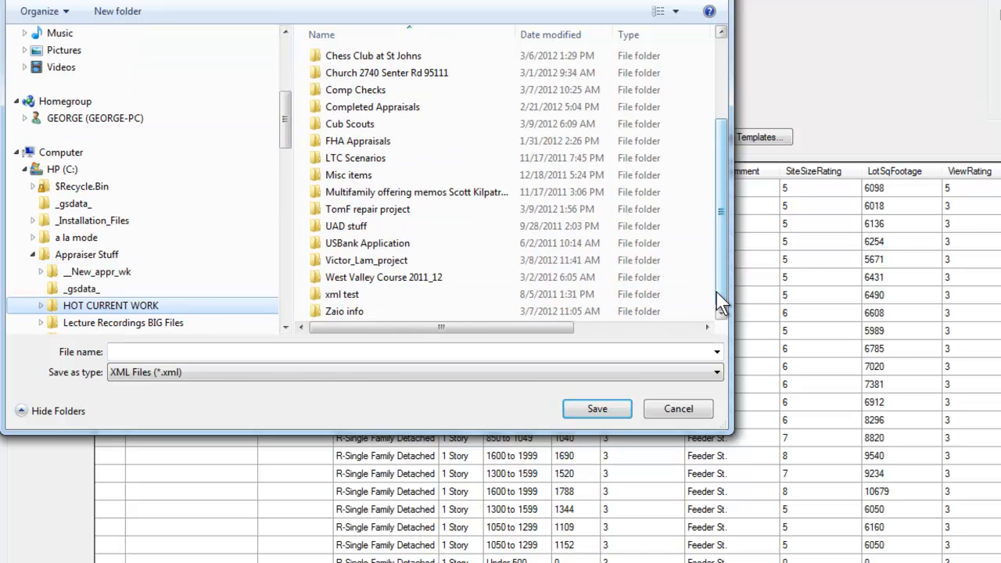
double_click(371, 218)
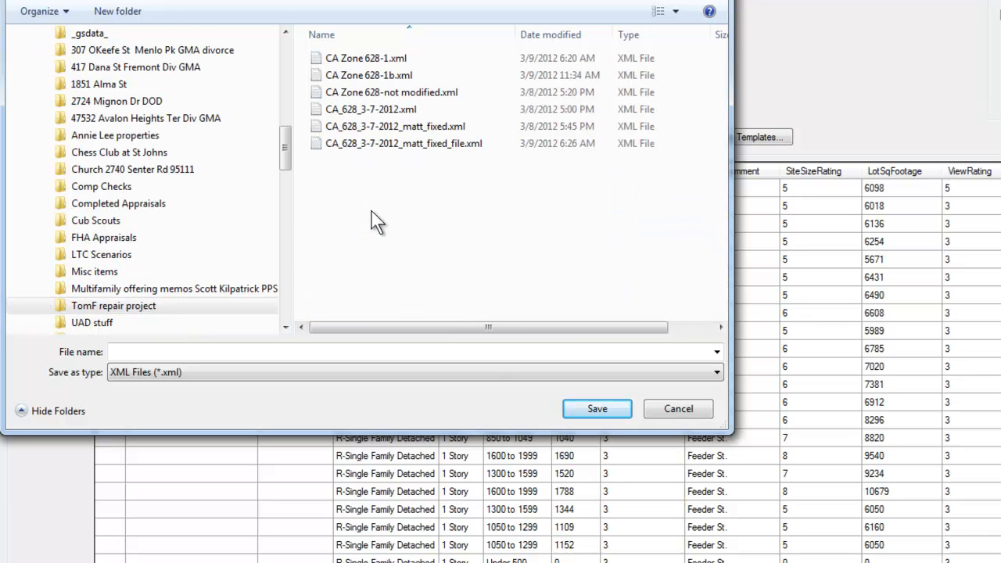
Step: Save the result XML under the existing file name ending in _fixed with 2 appended before the extension, and finish the editing
click(381, 127)
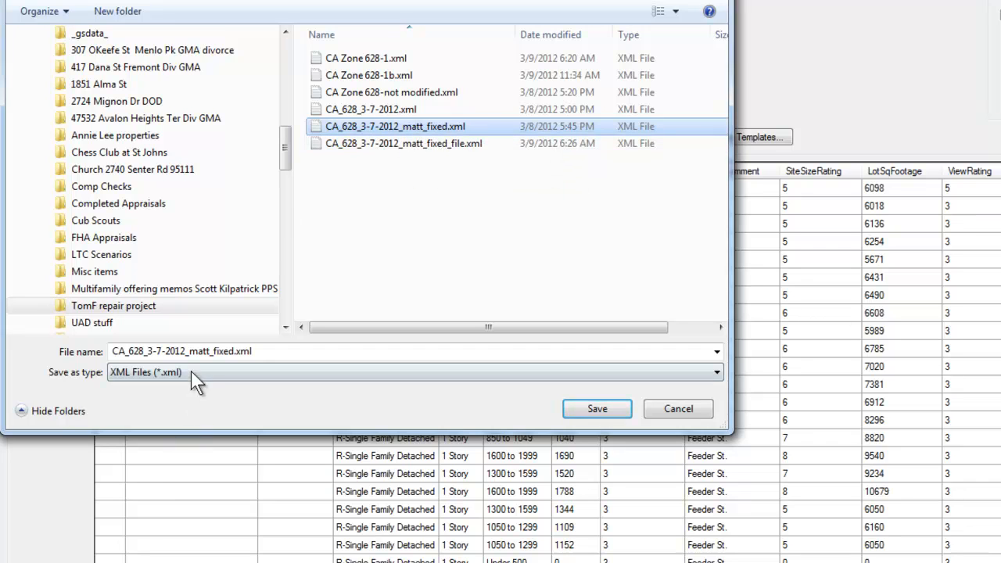
double_click(239, 351)
click(235, 351)
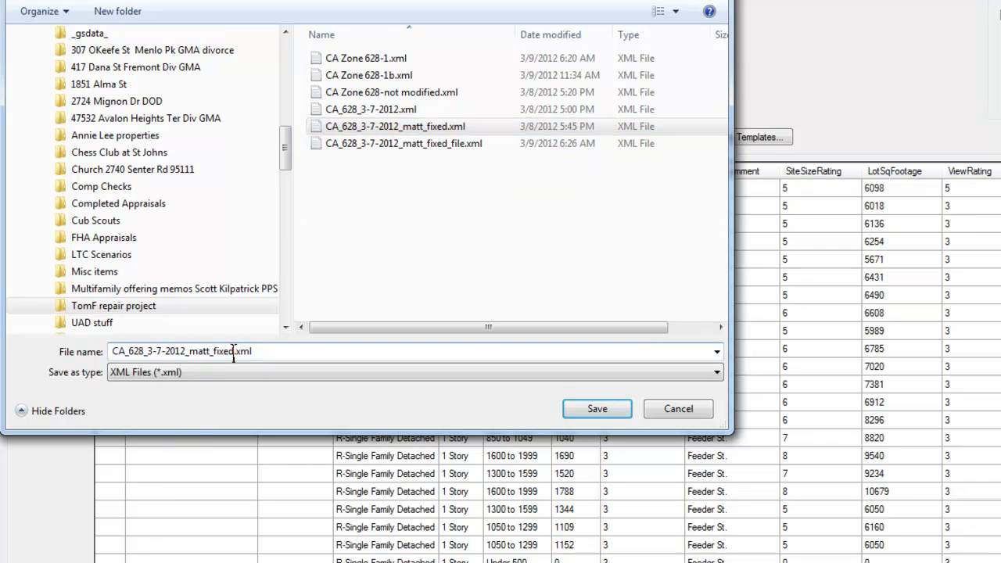
text(2)
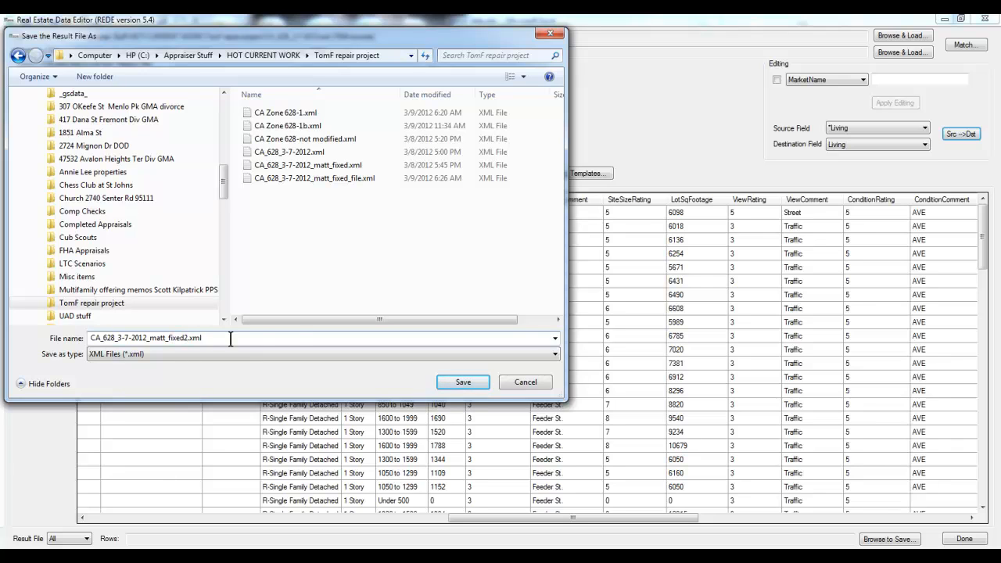
click(464, 384)
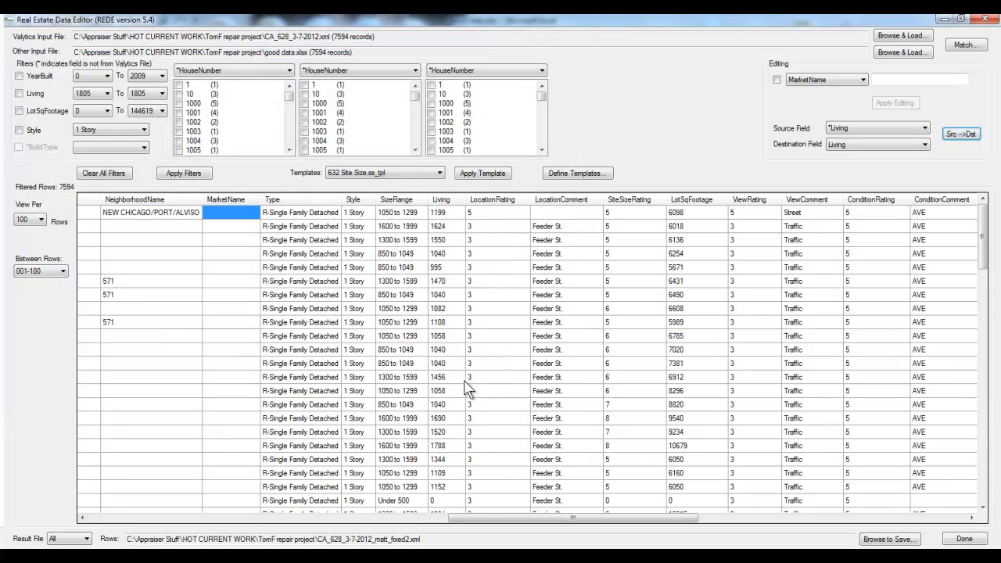
click(964, 539)
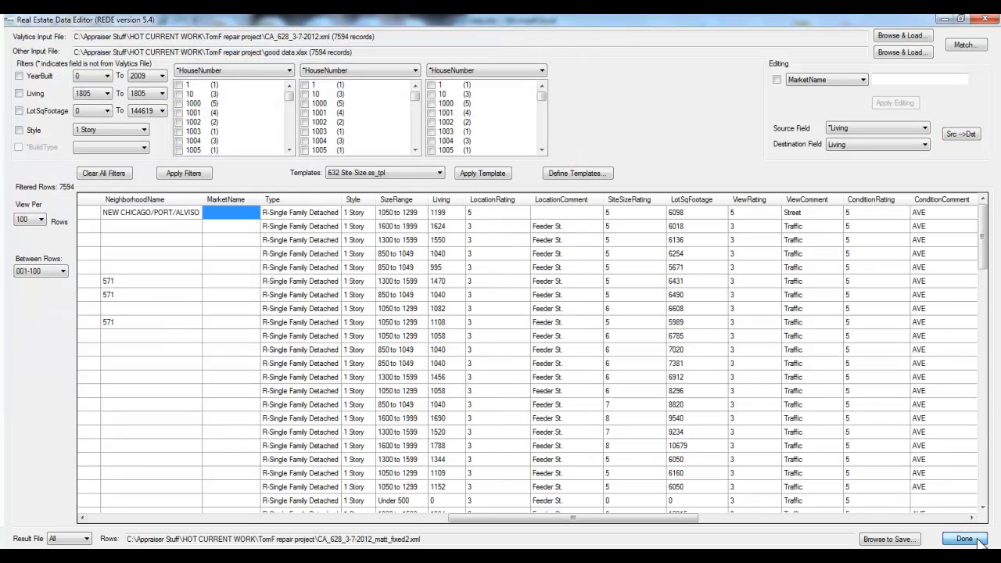